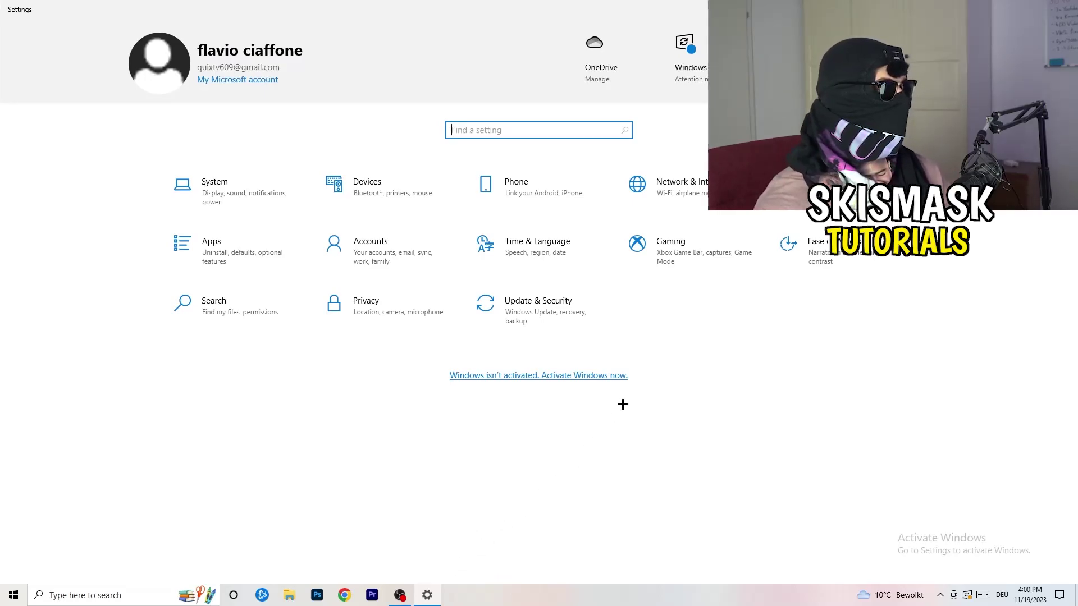
Examine the Gaming settings for Xbox Game Bar, Captures with its maximum recording length choices, and Game Mode, and close Settings.
left_click(695, 252)
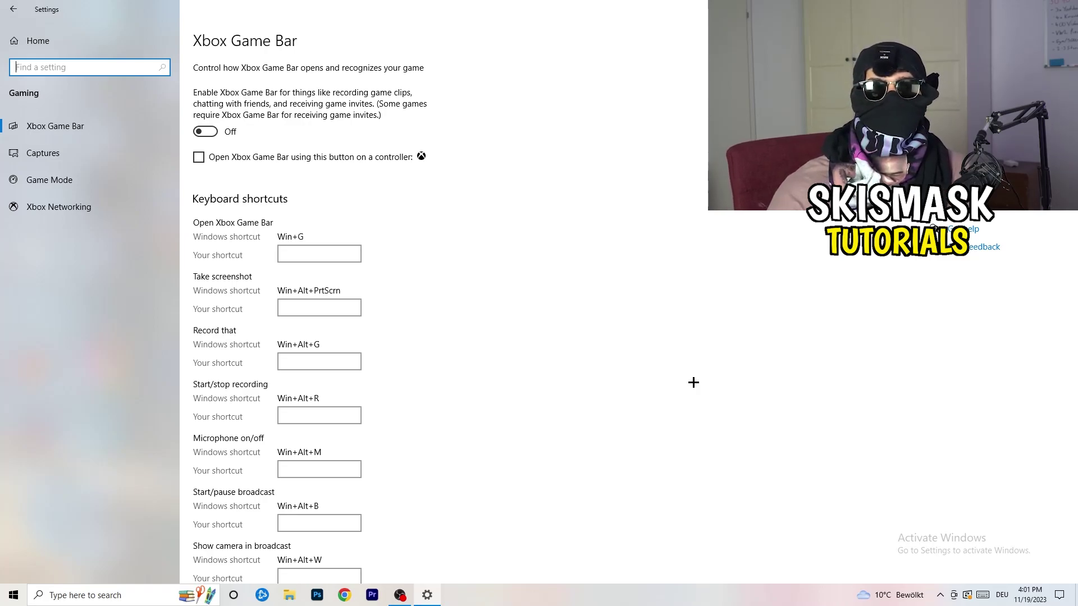
left_click(89, 156)
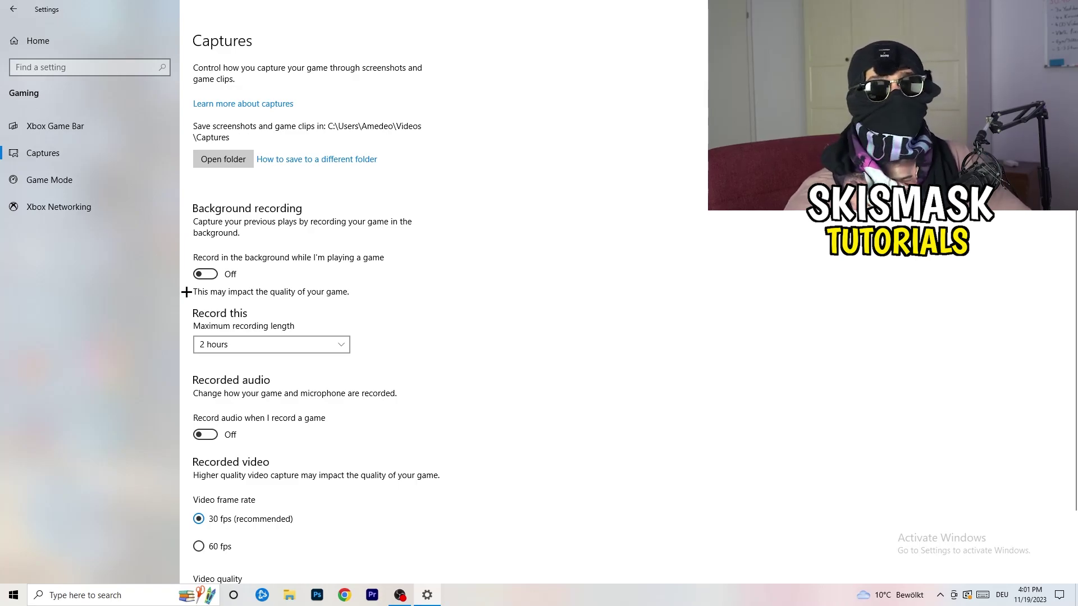
left_click(295, 344)
left_click(602, 350)
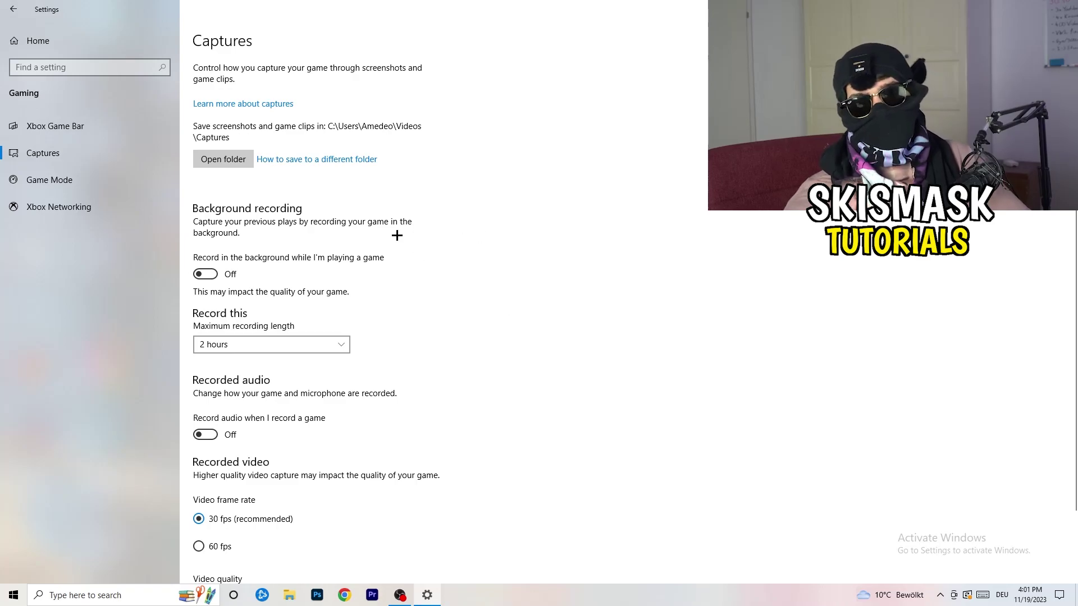
left_click(323, 340)
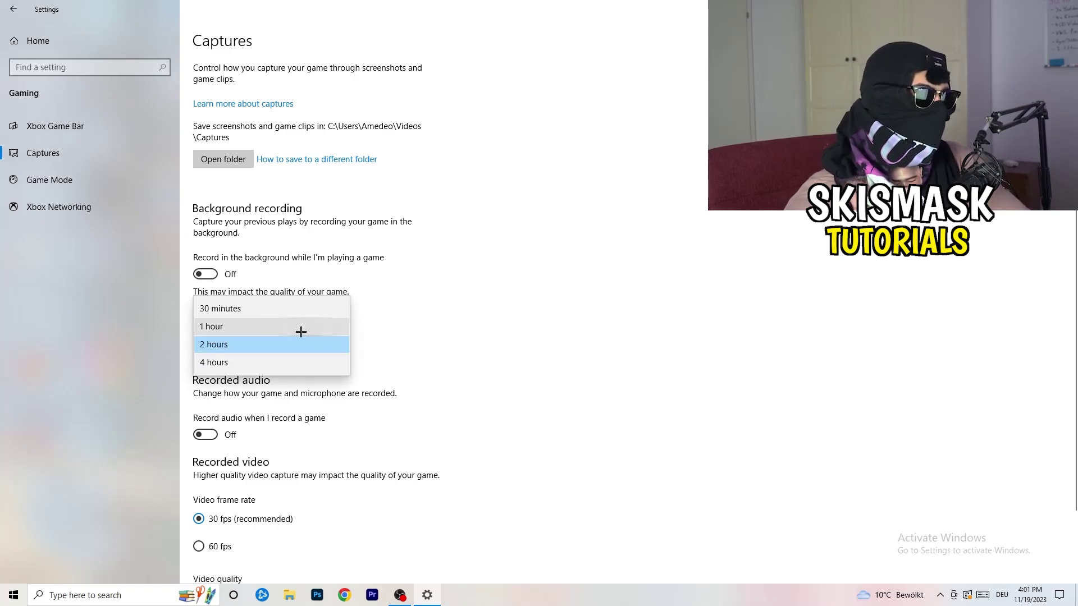
left_click(690, 280)
scroll(556, 404, "down", 2)
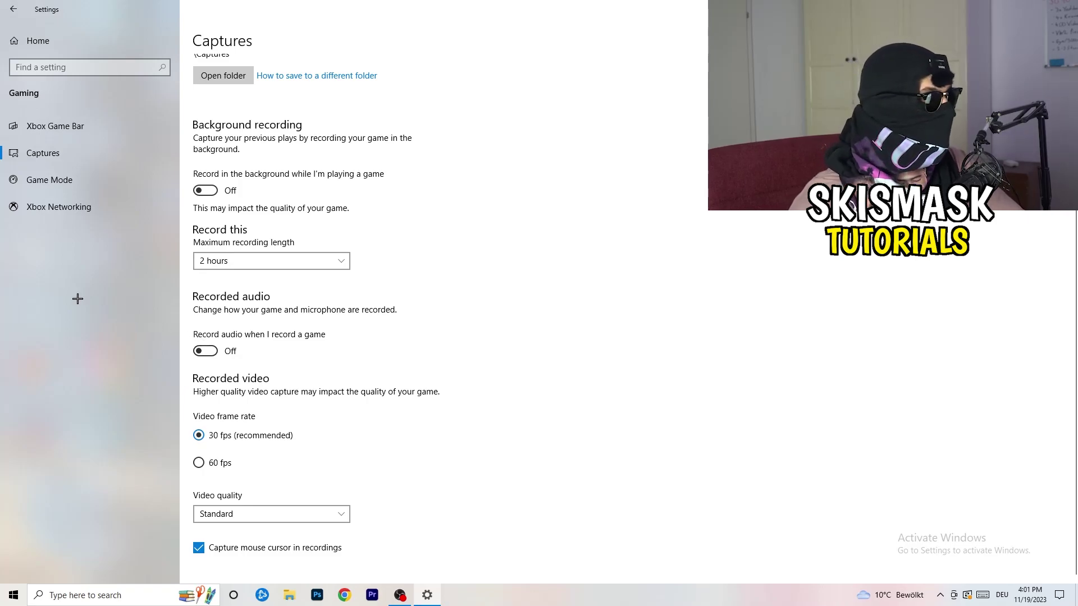
left_click(81, 177)
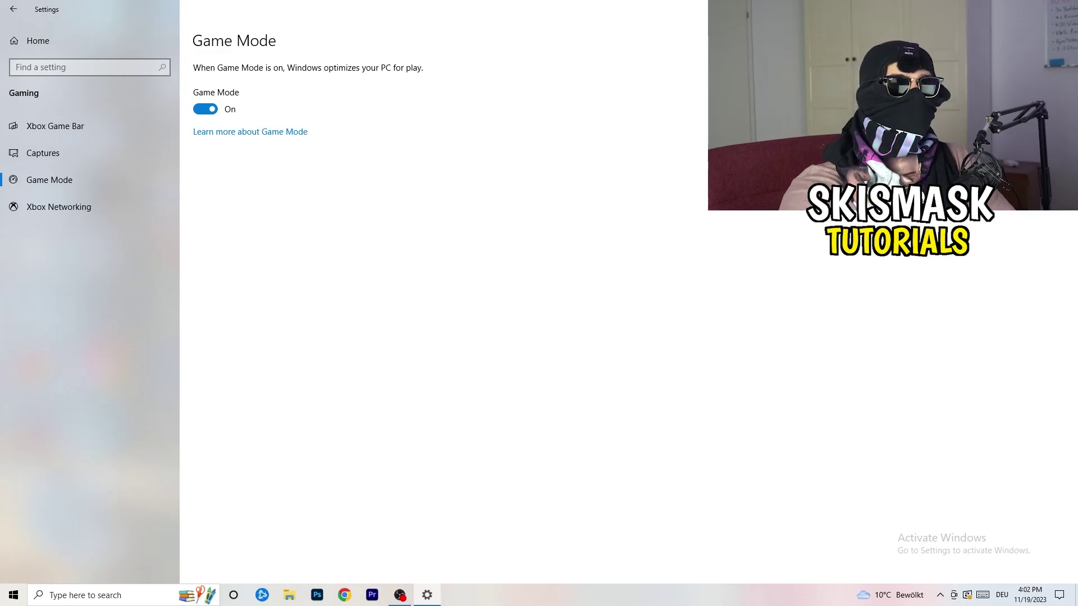
left_click(1064, 8)
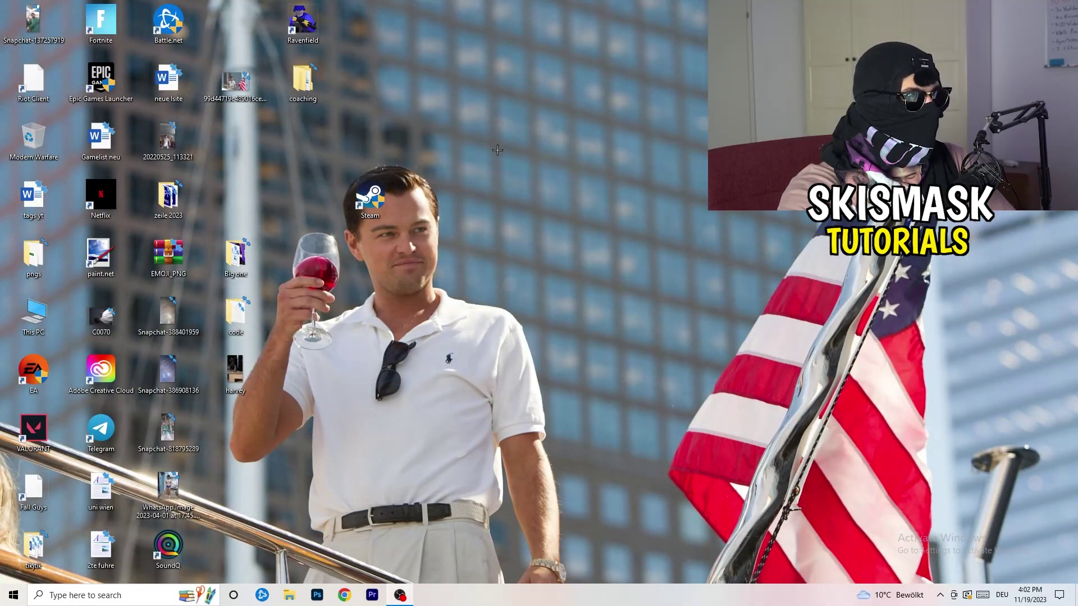
Open Task Manager and maximize its window.
left_click_drag(523, 591, 378, 529)
right_click(522, 595)
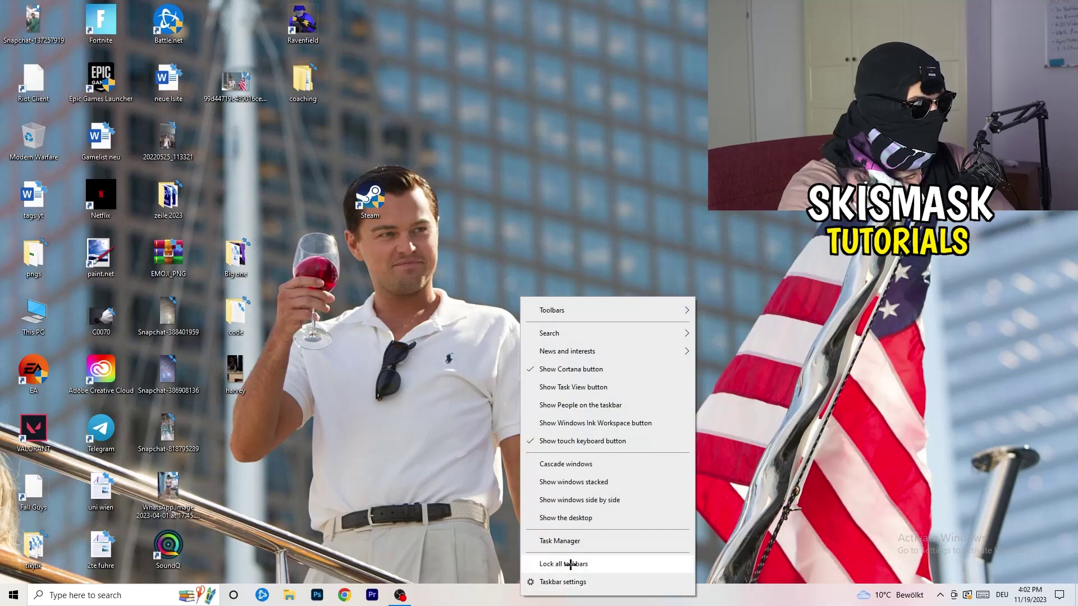
left_click(580, 543)
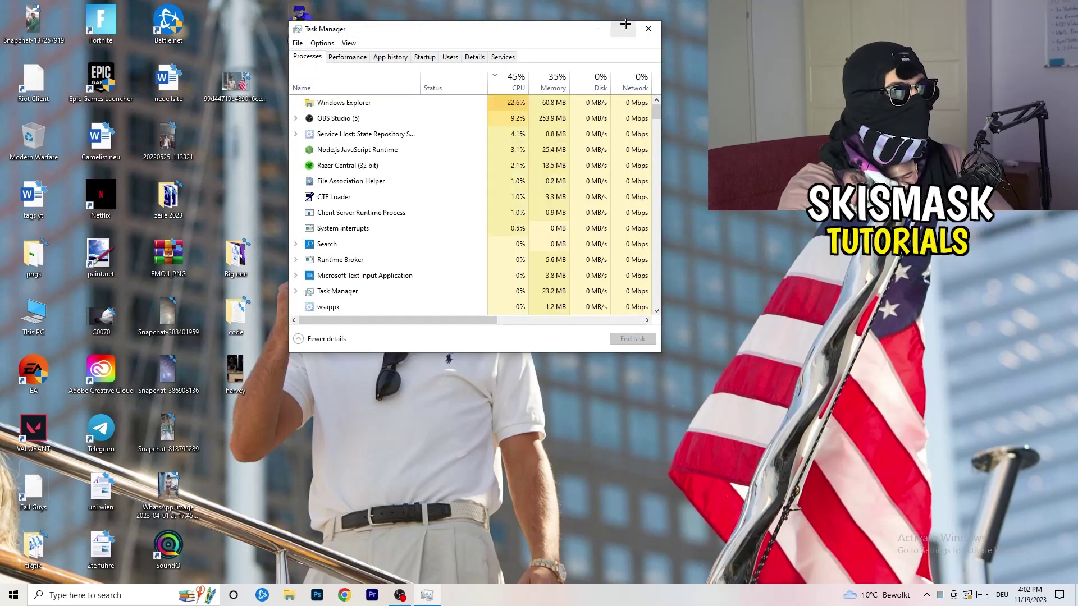
left_click(622, 29)
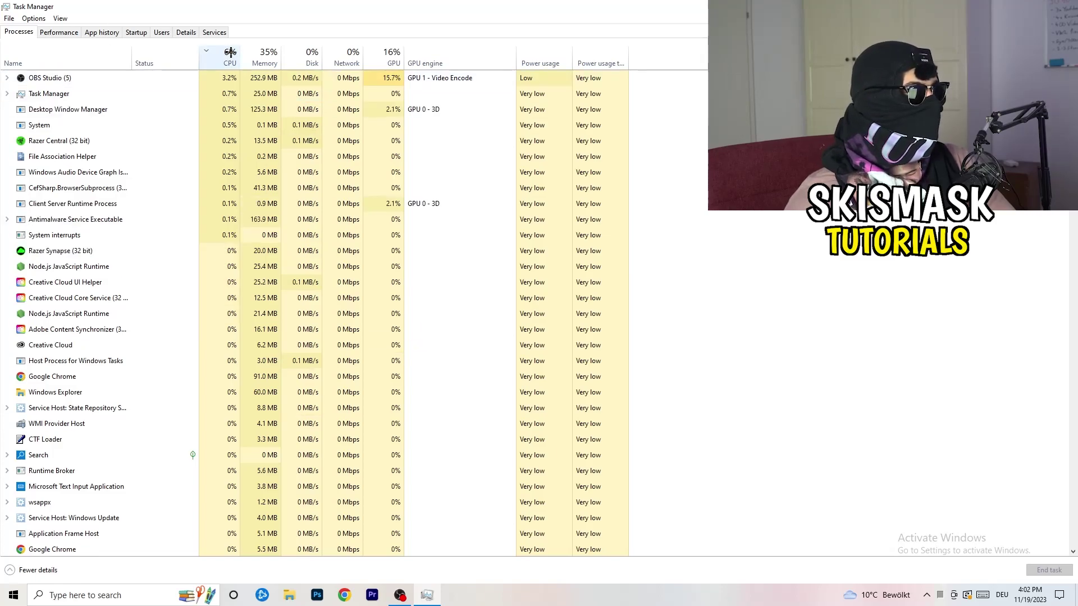
Examine the running processes ordered by GPU usage, view the available actions for OBS Studio, and reorder the processes by CPU usage.
left_click(389, 54)
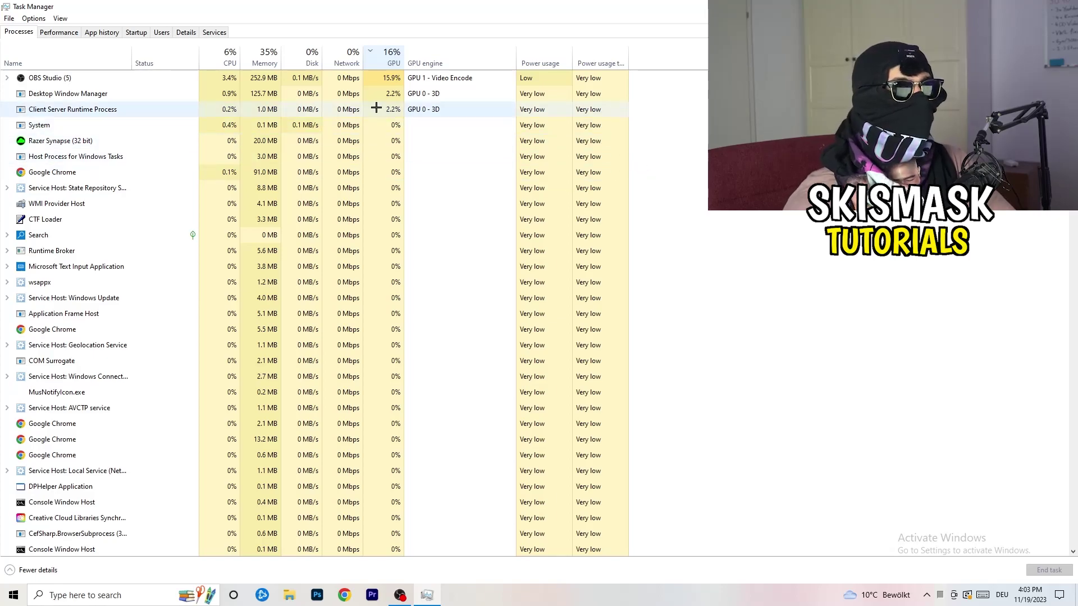
right_click(392, 80)
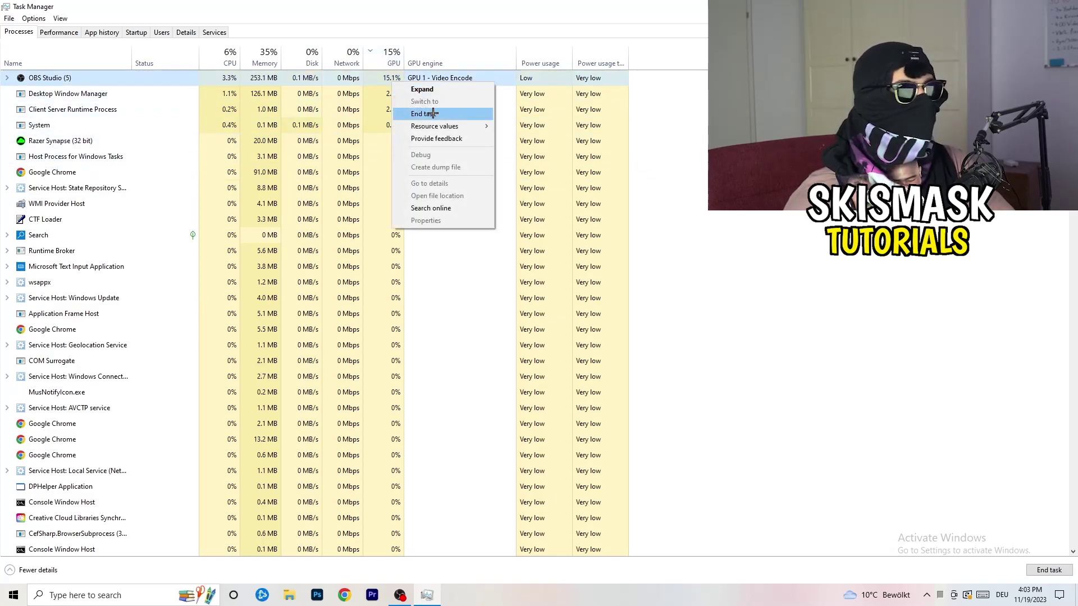
left_click(705, 137)
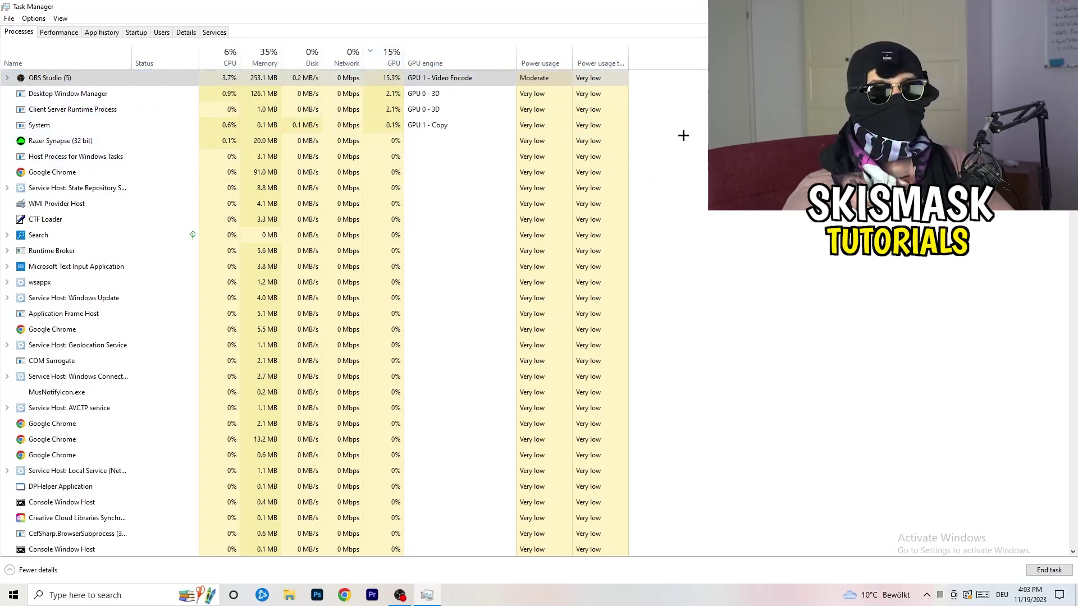
left_click(232, 56)
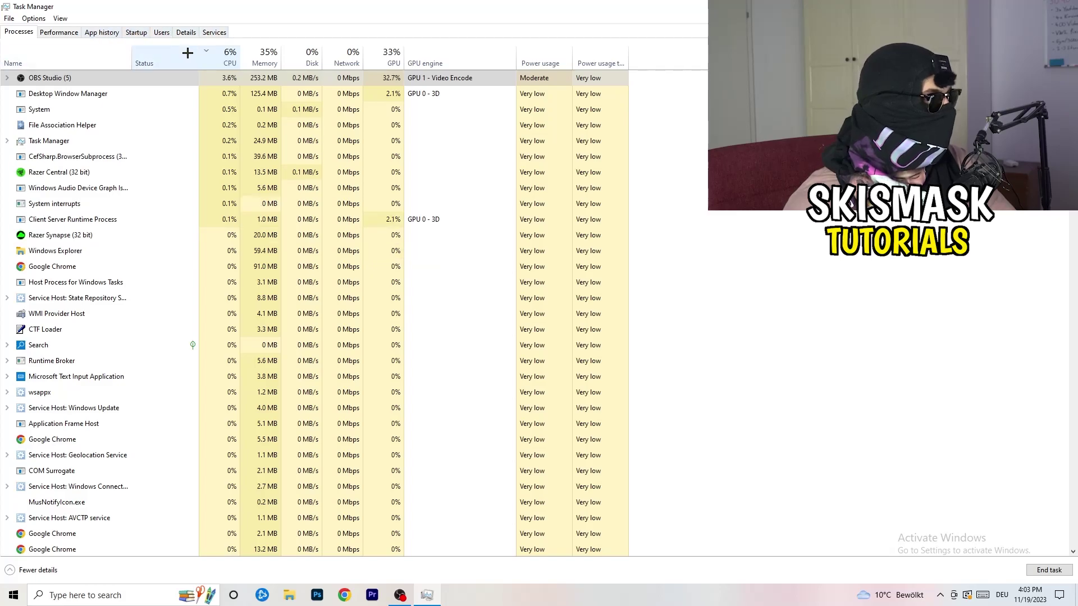
View the priority options for a Creative Cloud UI Helper process in the detailed process list.
left_click(186, 31)
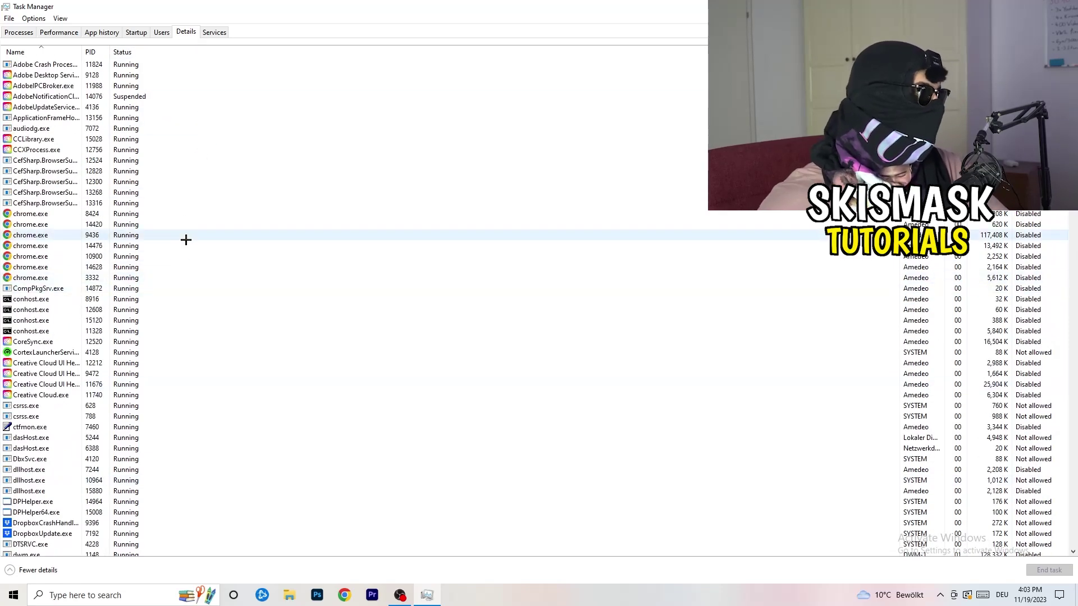
scroll(67, 298, "down", 3)
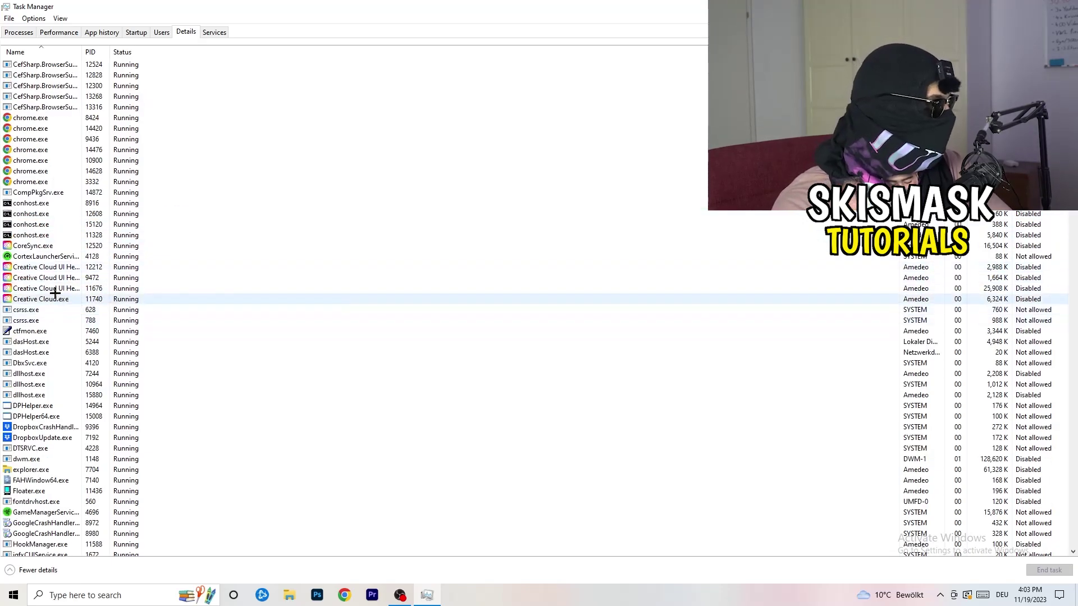
right_click(45, 289)
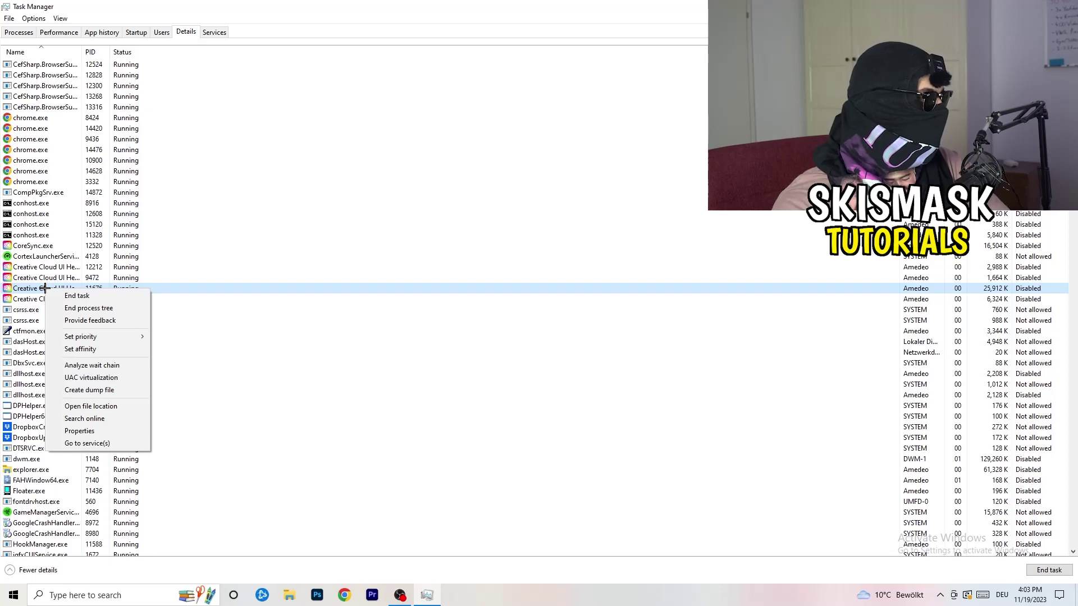
mouse_move(92, 337)
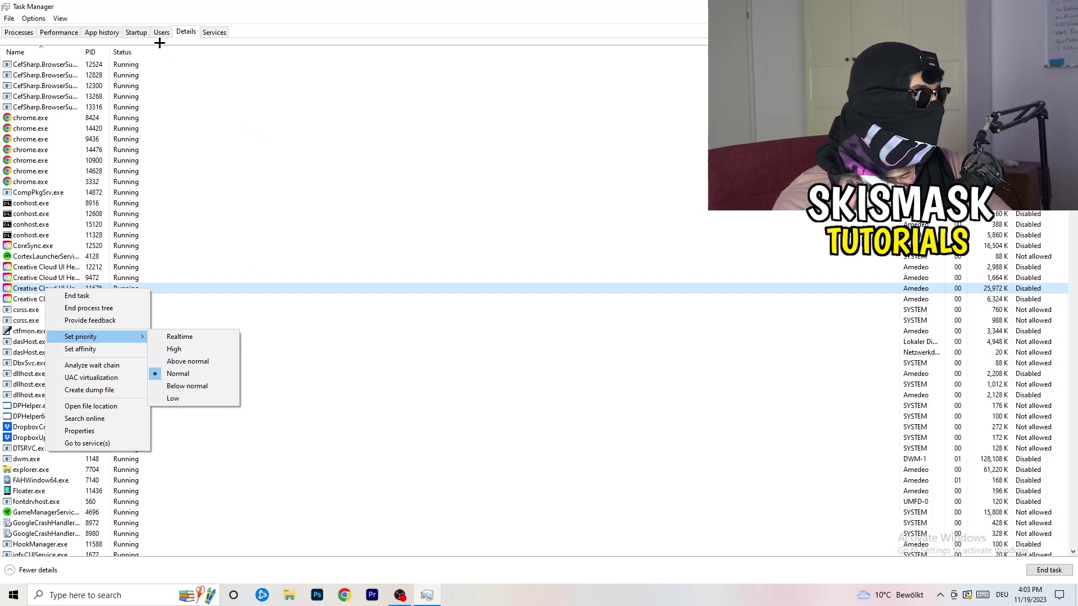
Review the startup programs and the available actions for DT_Startup, and close Task Manager.
left_click(140, 35)
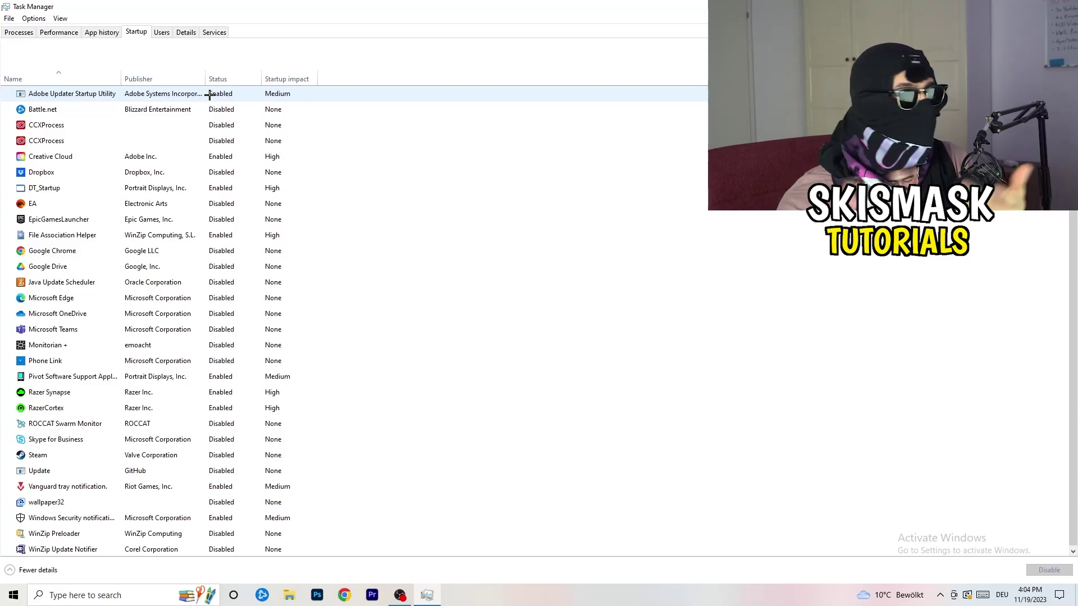
right_click(247, 186)
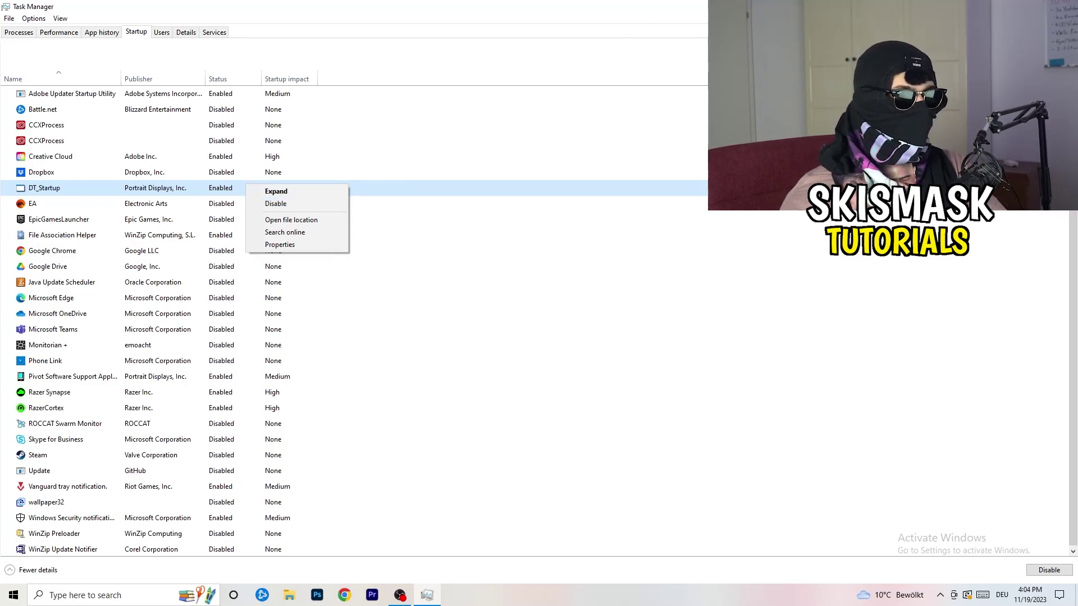
key("Escape")
key("alt+F4")
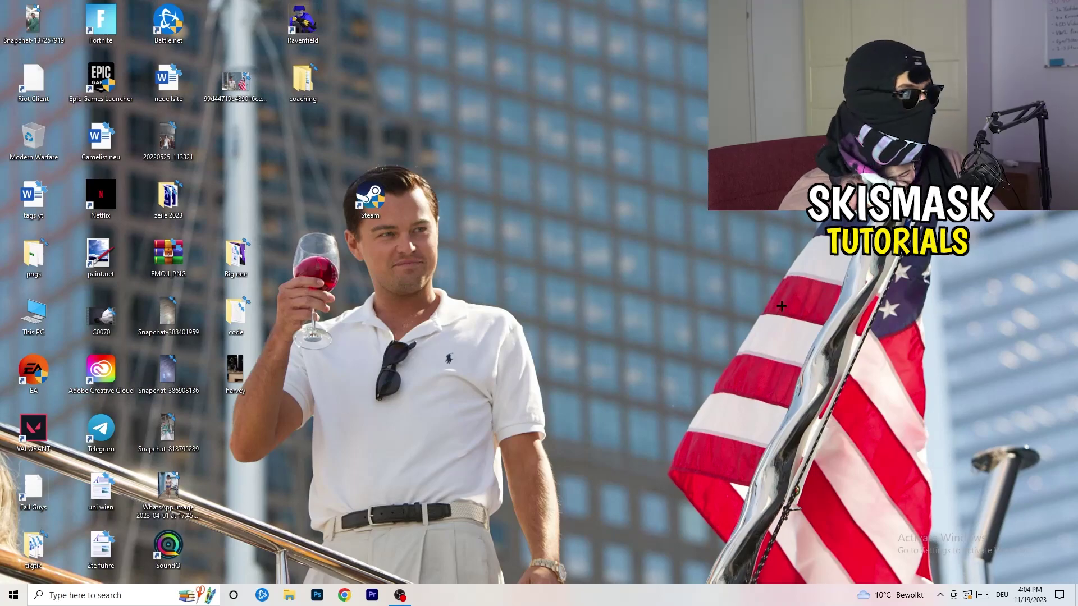
Open the System display settings and review the text and app scaling choices and the resolution section.
left_click(3, 604)
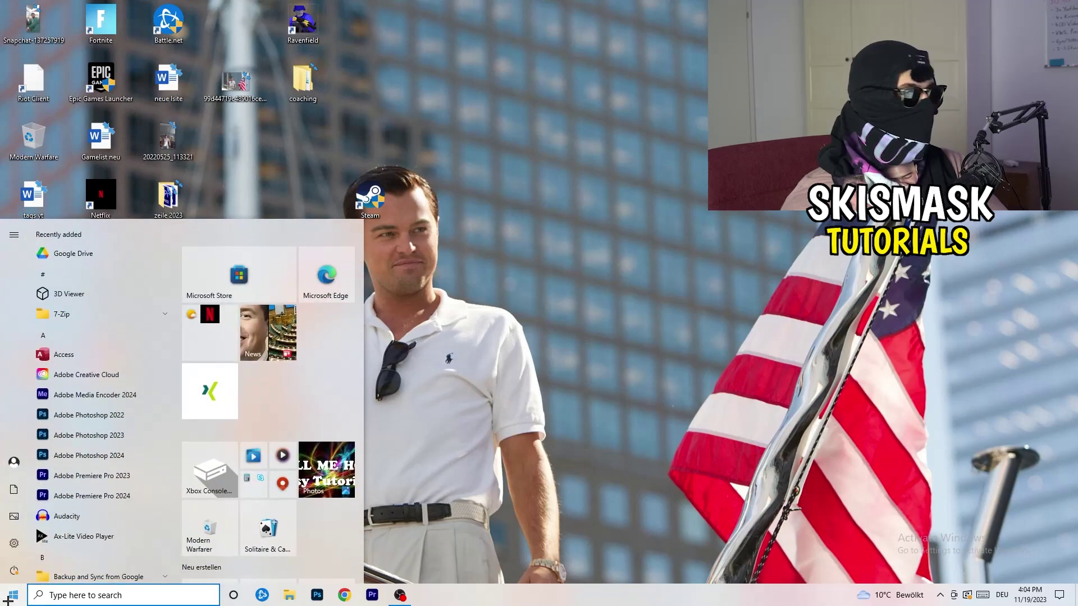
left_click(14, 543)
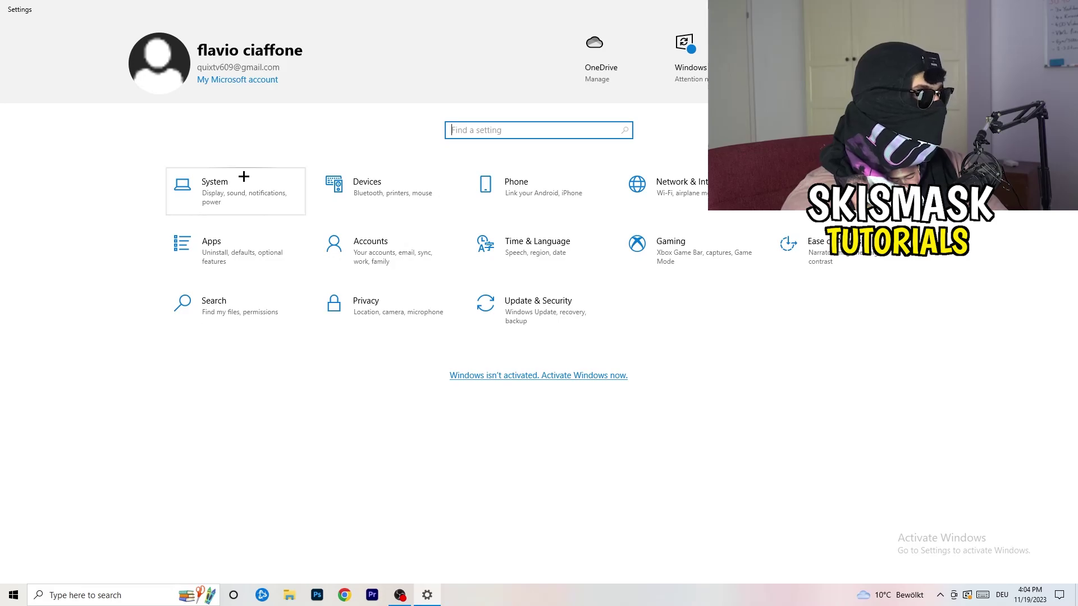
left_click(254, 181)
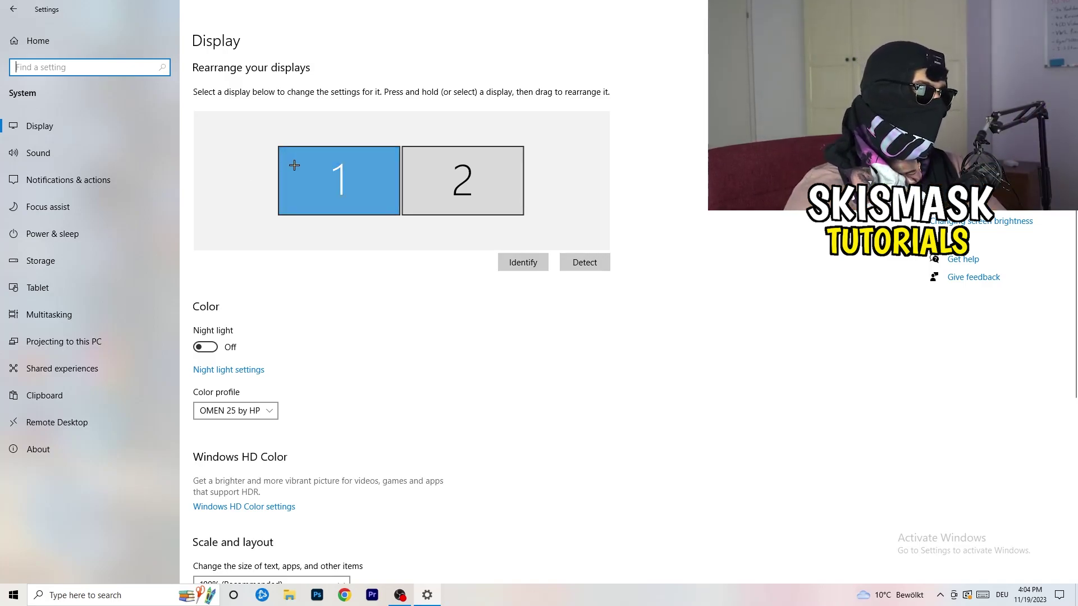
scroll(391, 205, "down", 5)
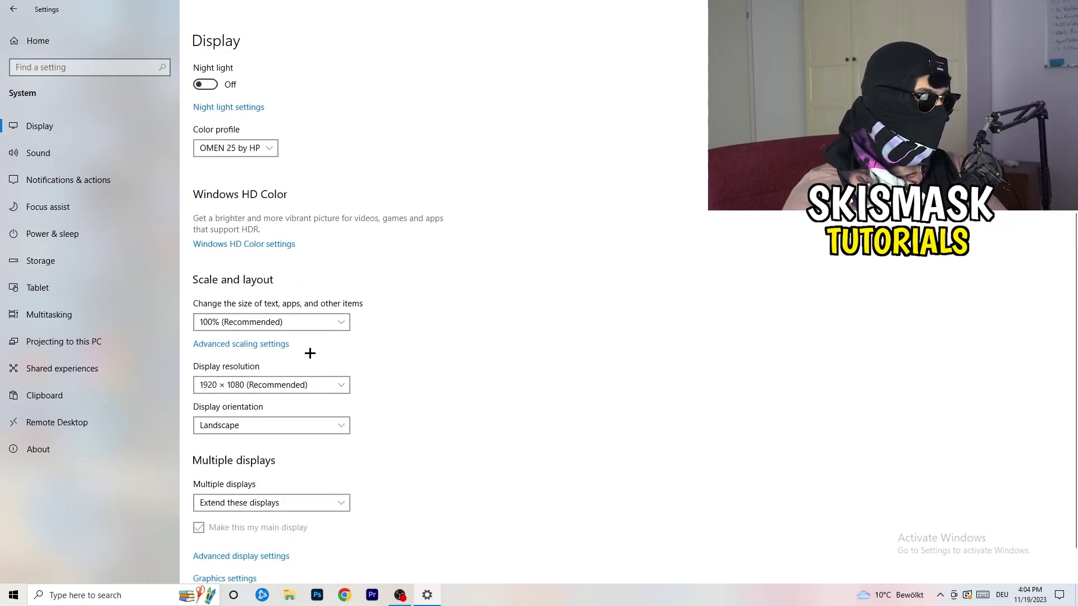
left_click(306, 323)
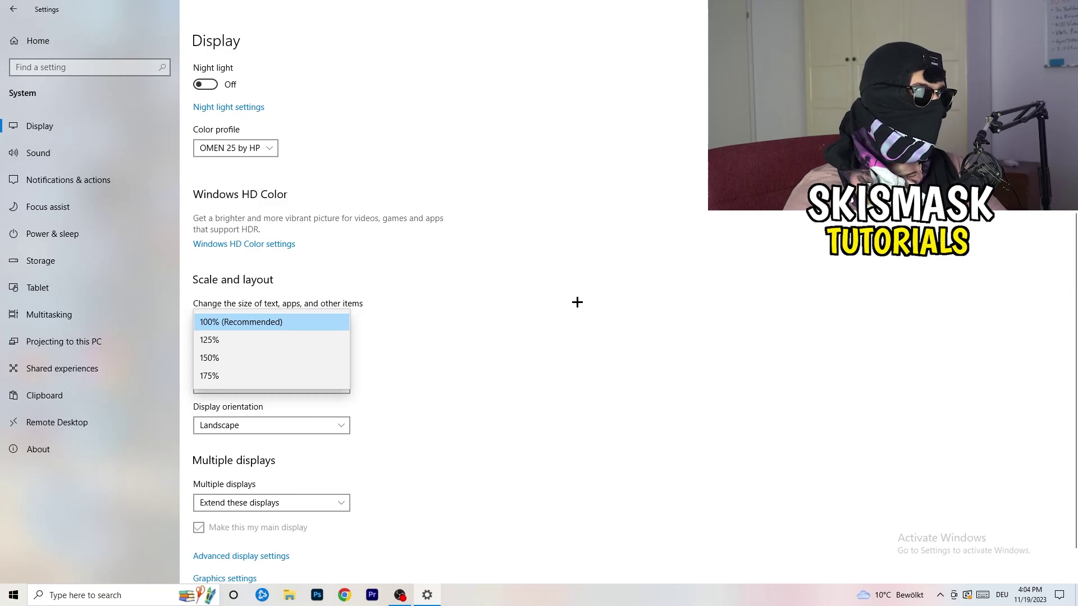
left_click(578, 302)
scroll(459, 310, "down", 2)
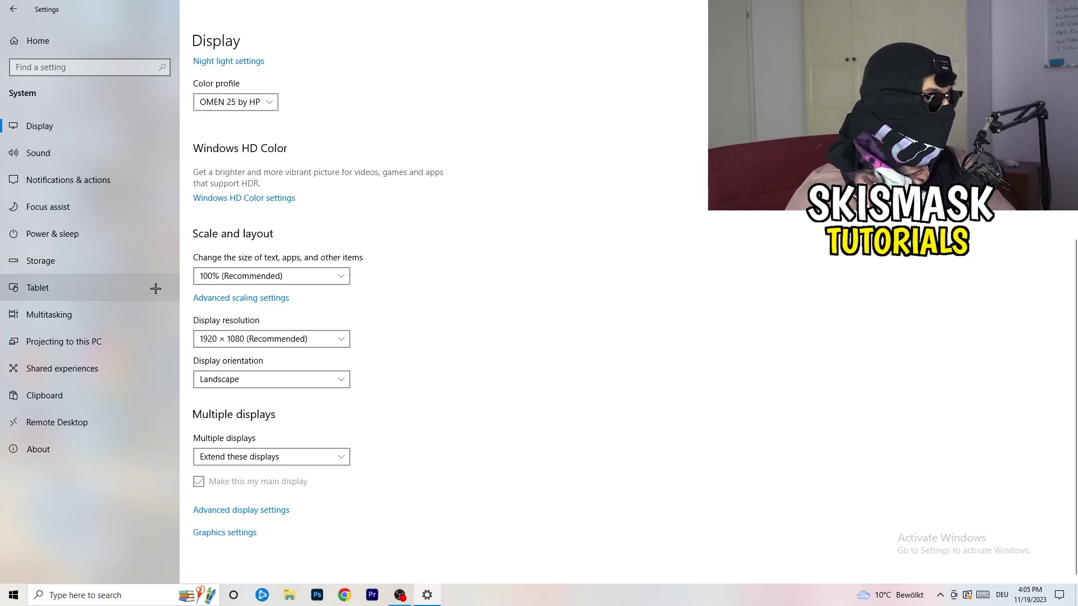
Review the power plans in the additional power settings, including the additional plans, and close Power Options.
left_click(84, 234)
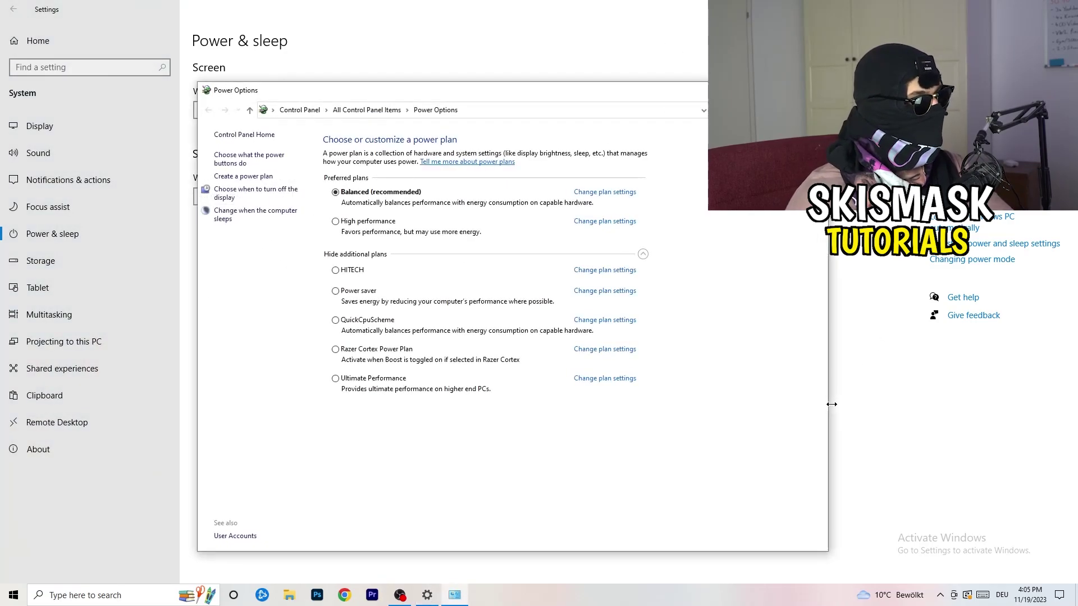
left_click(643, 254)
left_click(643, 255)
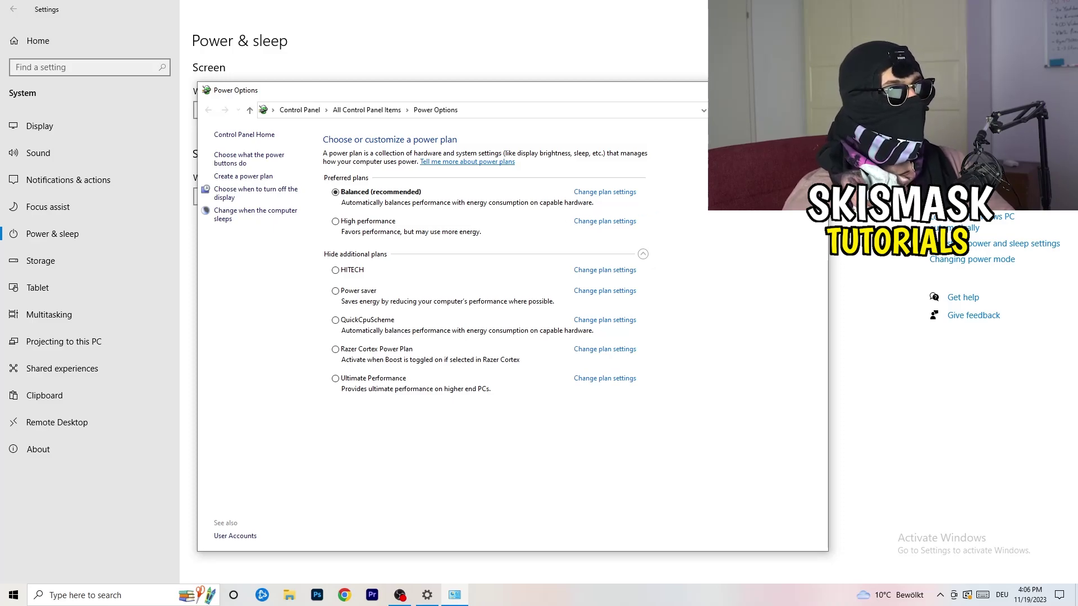
left_click(815, 90)
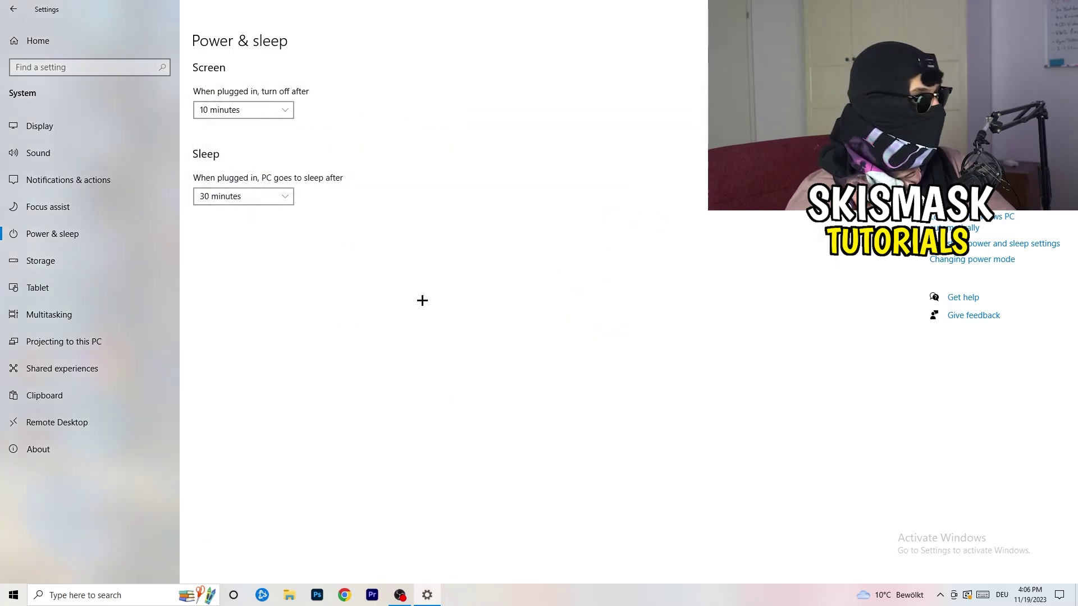
Configure Storage Sense to delete temporary files that apps aren't using.
left_click(75, 265)
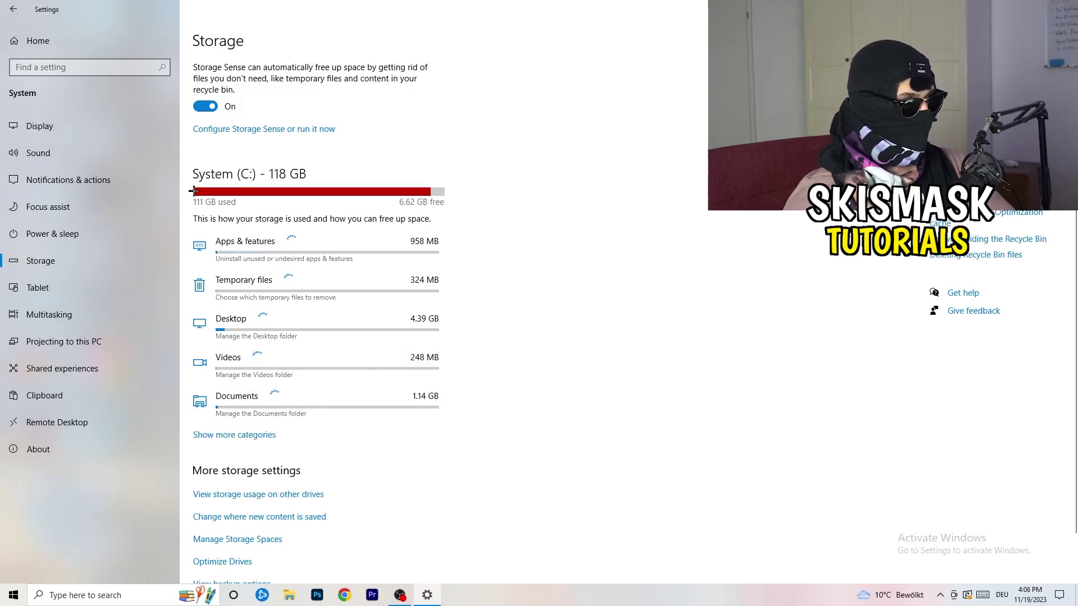
left_click(271, 135)
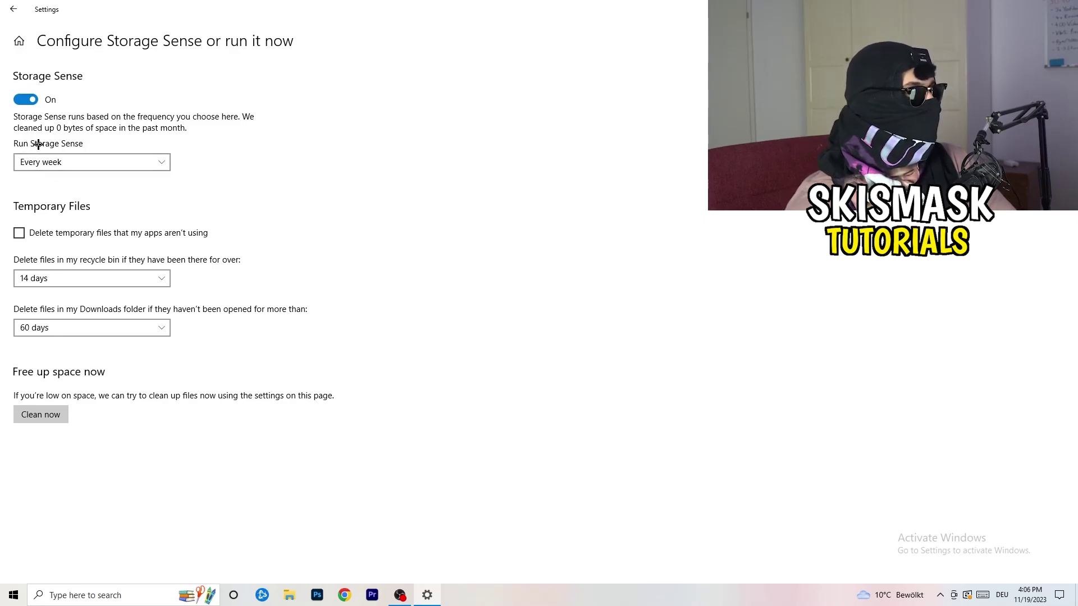
left_click(65, 234)
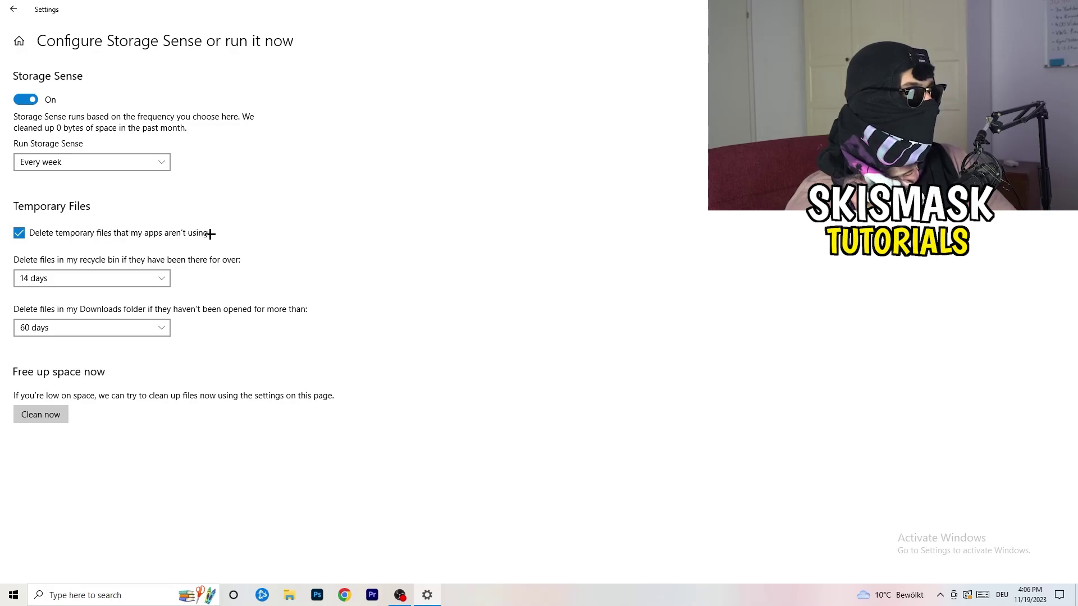
Look through the retention choices for recycle bin files and for unopened files in the Downloads folder.
left_click(96, 279)
left_click(332, 252)
left_click(140, 278)
left_click(474, 205)
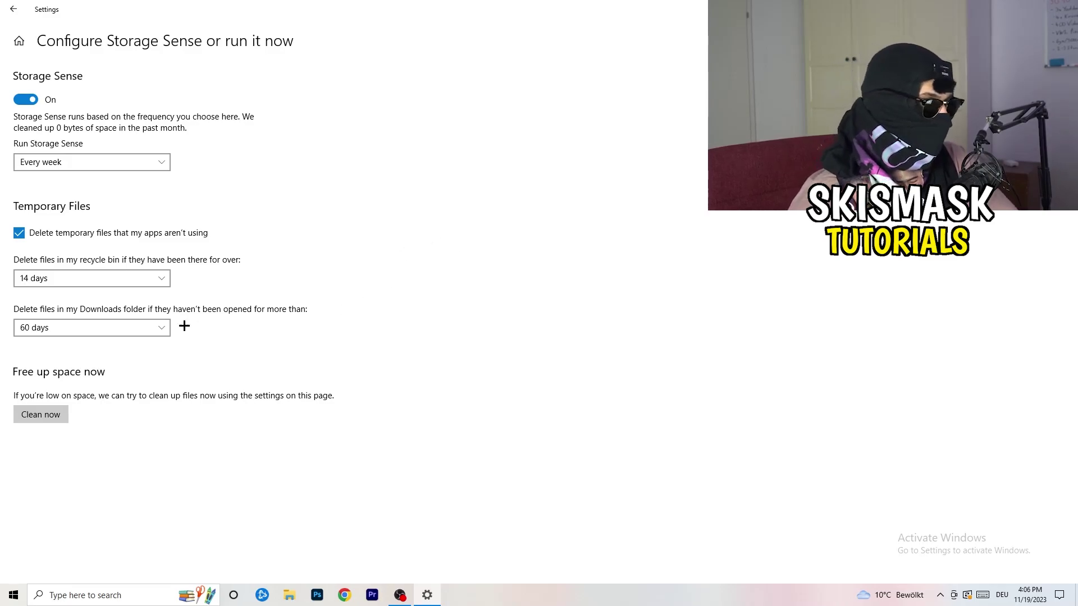
left_click(99, 328)
left_click(422, 257)
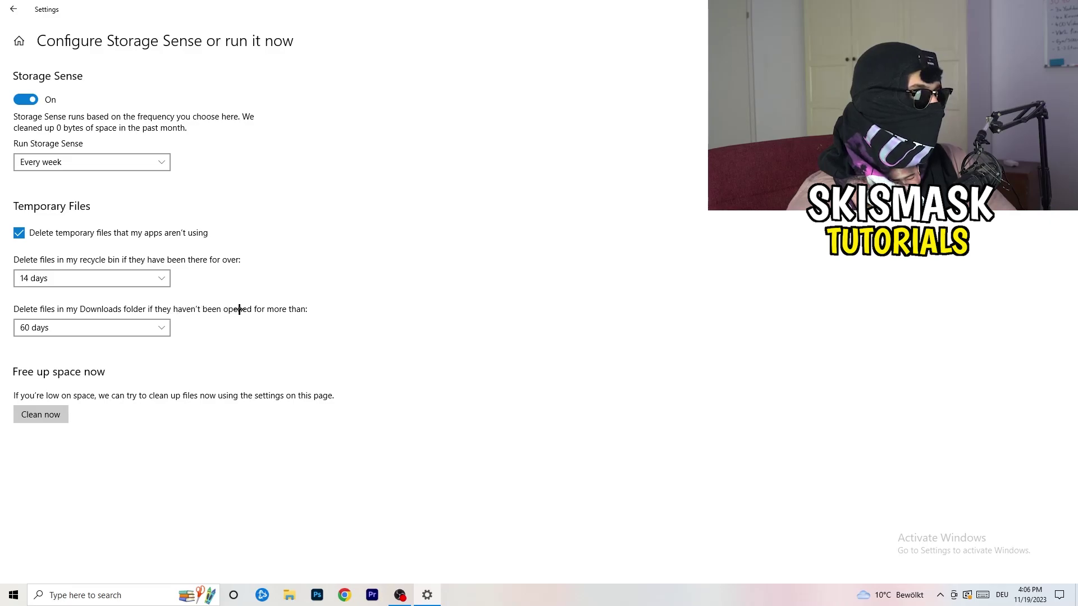
Check the time limit choices for deleting unopened Downloads files and close the list without changing the selection.
left_click(101, 336)
left_click(527, 273)
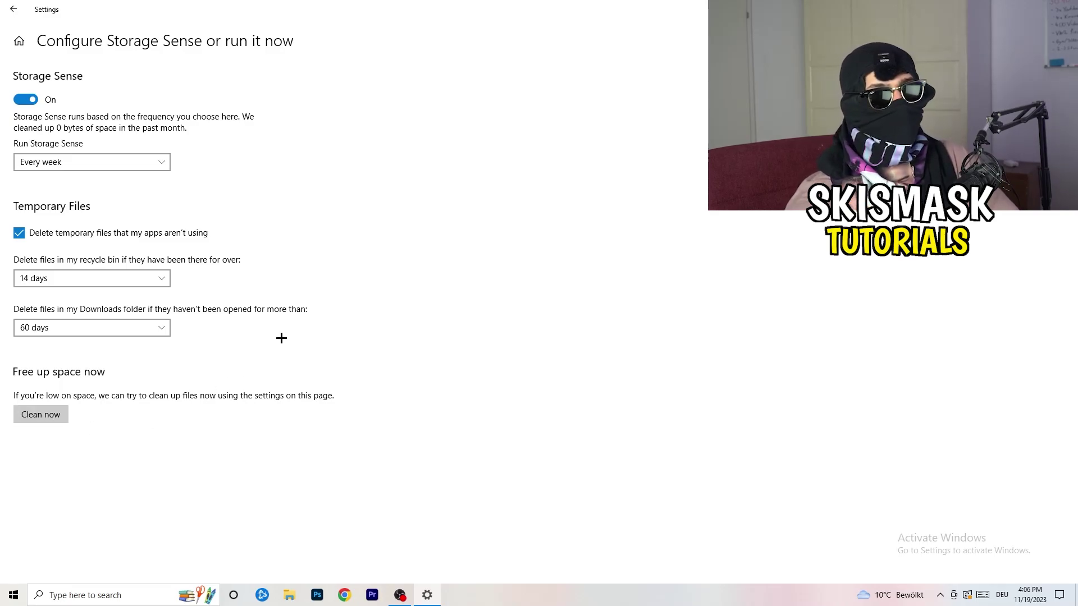
Leave the Storage Sense settings, review the Windows Update page under Update & Security, and close Settings.
left_click(13, 9)
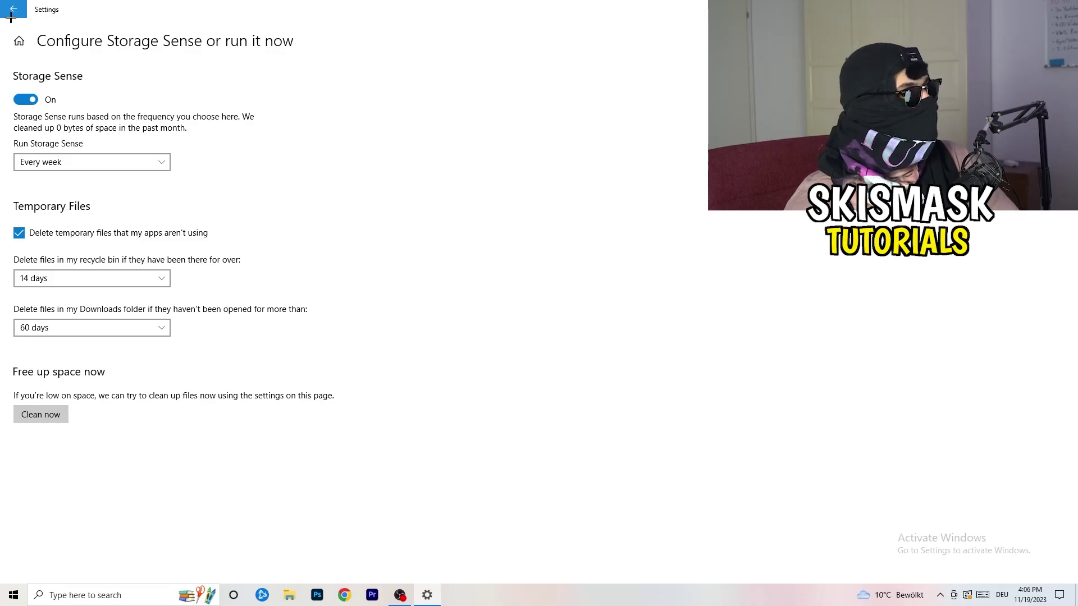
left_click(14, 8)
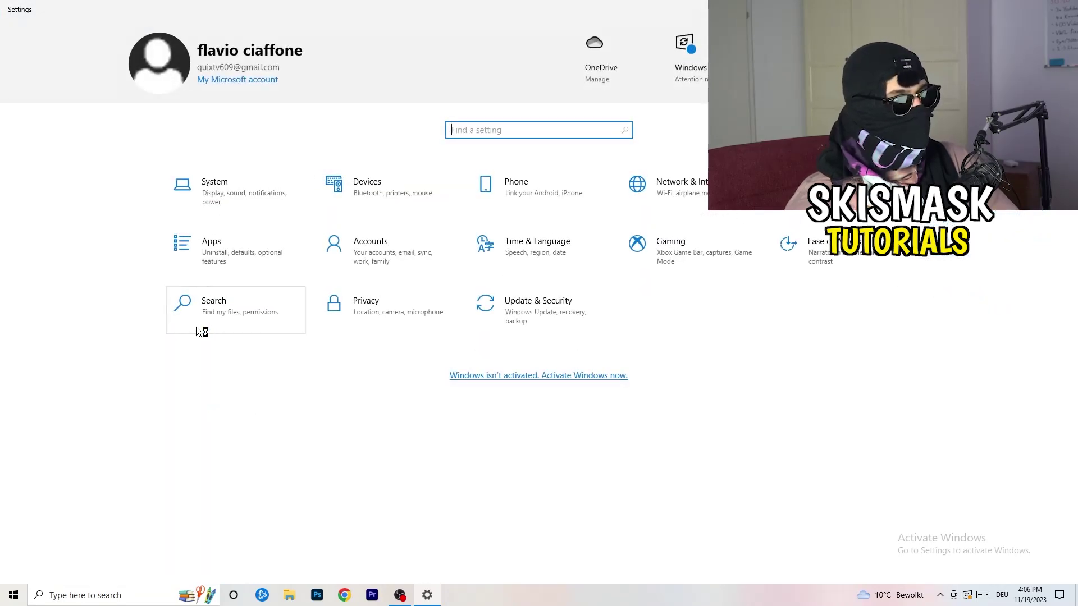
left_click(531, 317)
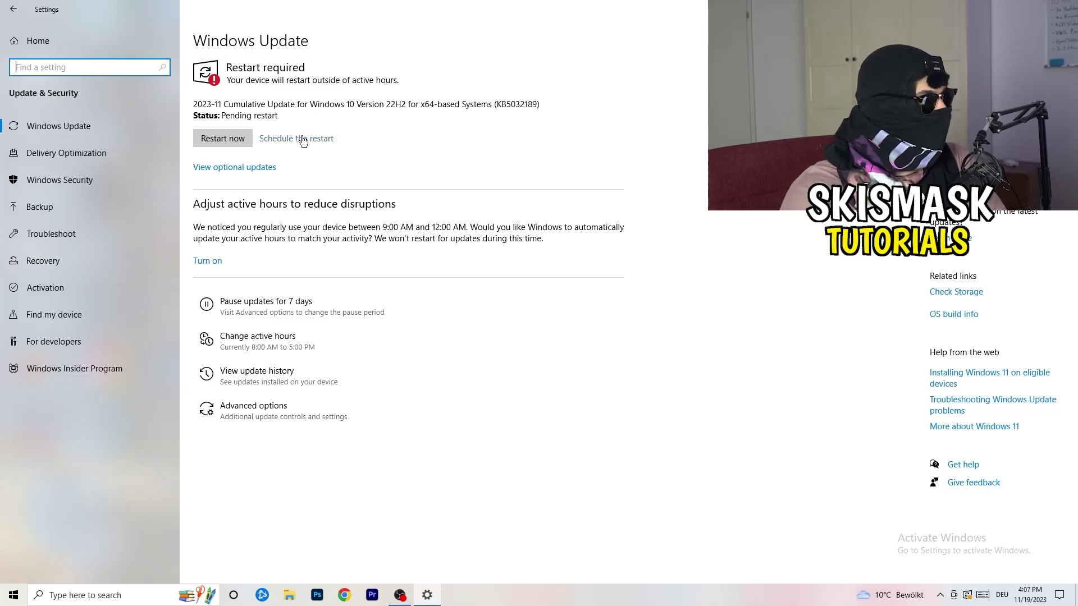
key("alt+F4")
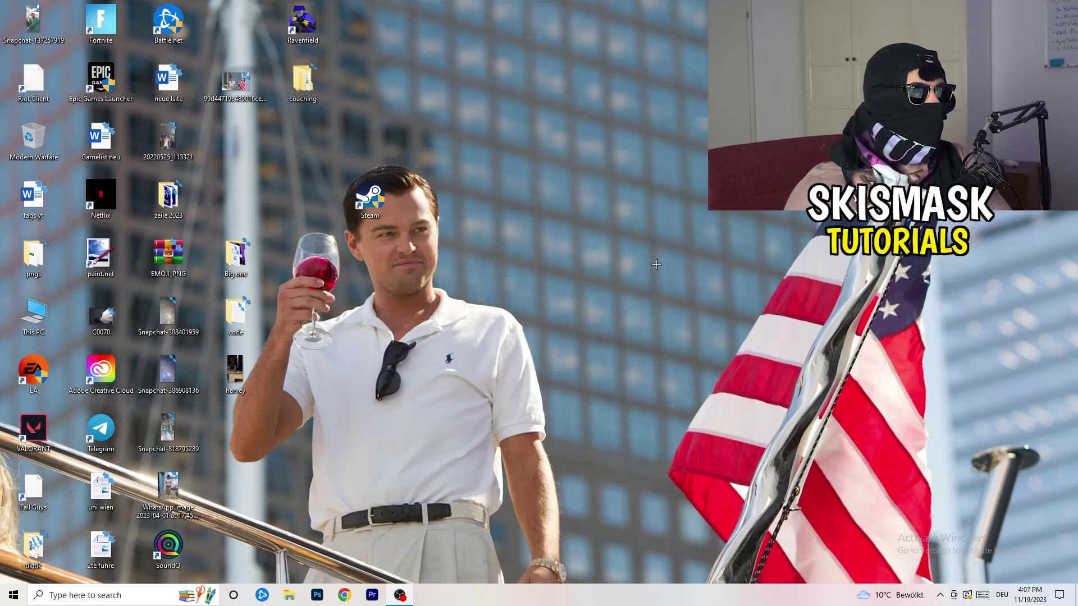
Switch to NVIDIA Control Panel, review the Change Resolution and Adjust Image Settings with Preview pages, and close it.
right_click(653, 238)
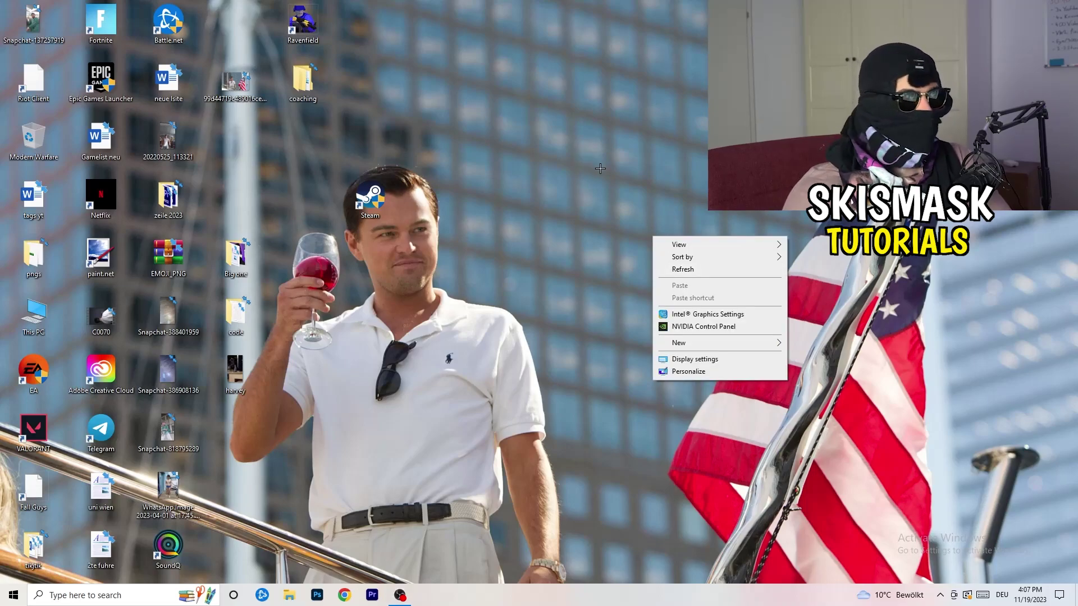
left_click(719, 327)
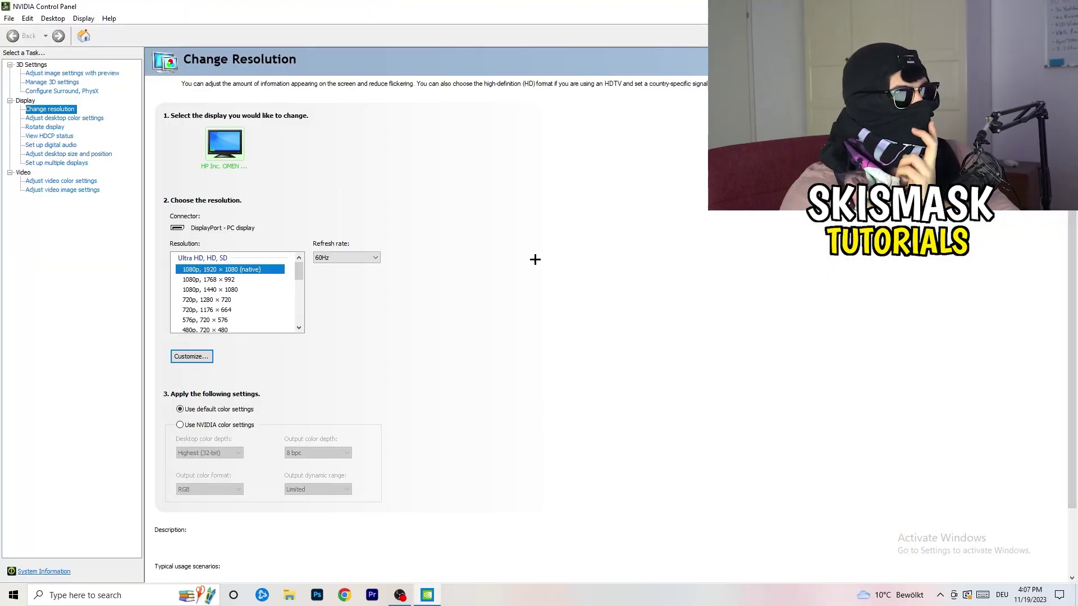
mouse_move(253, 270)
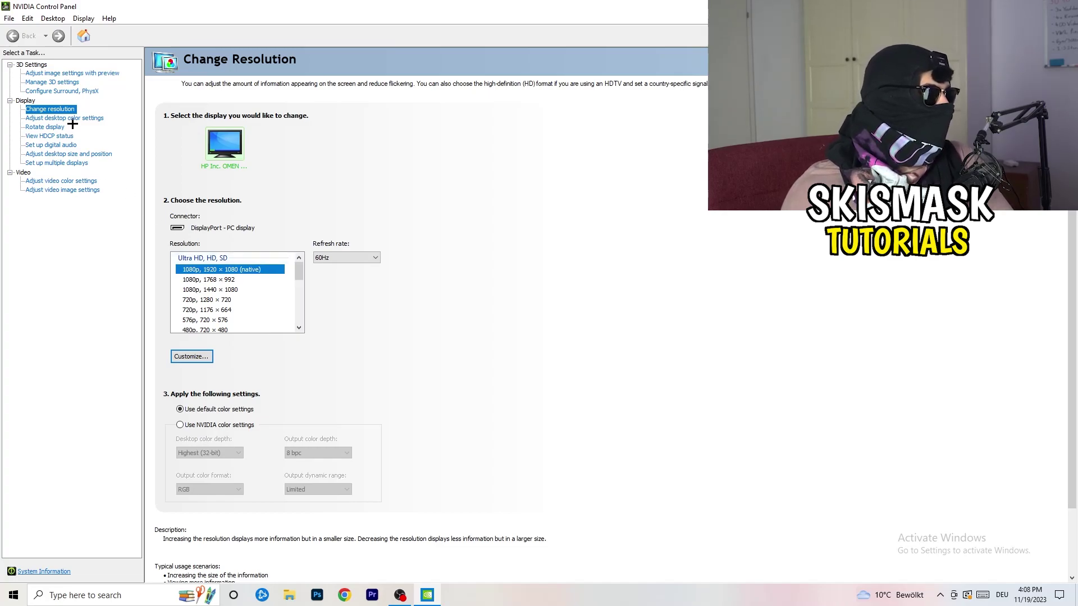
left_click(56, 74)
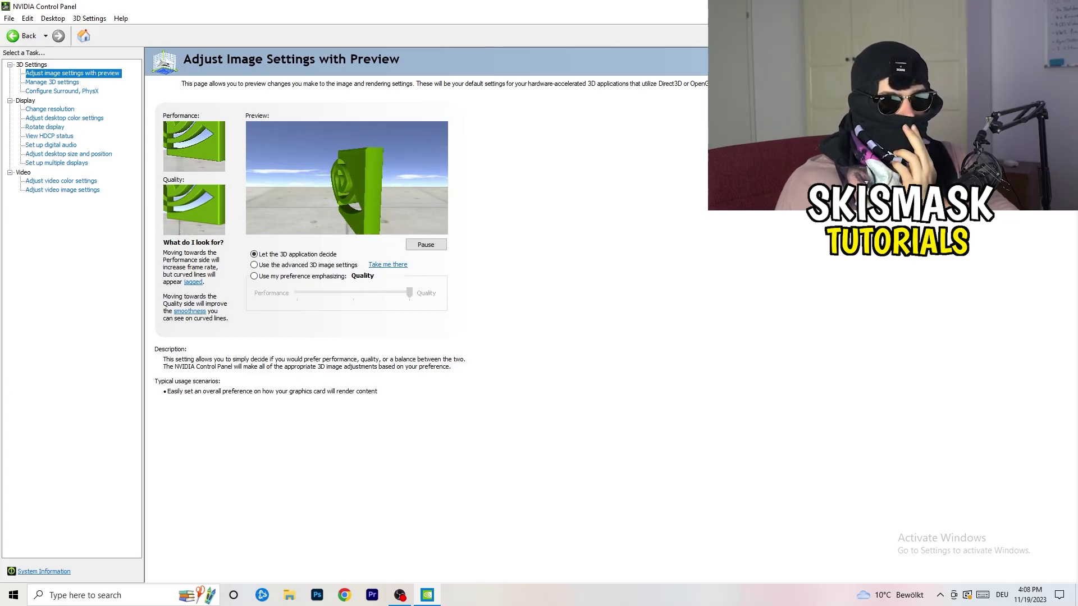
key("alt+F4")
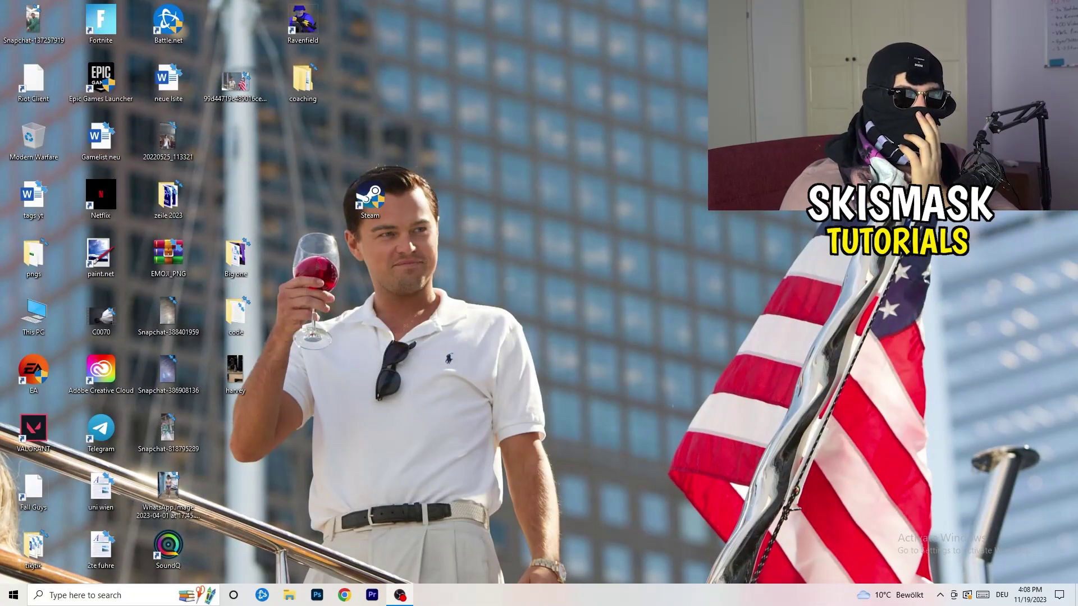